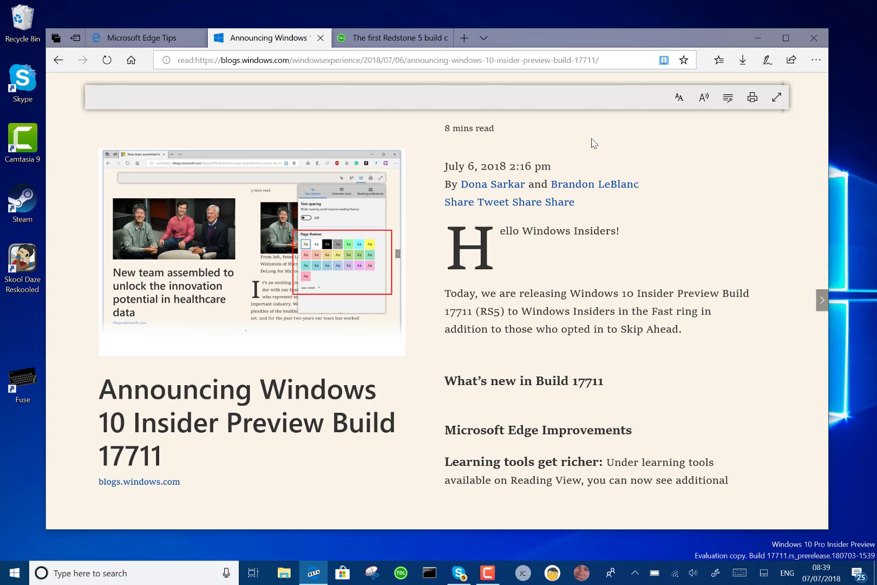
- Try the green page theme in reading view, then settle on cyan
left_click(710, 129)
left_click(727, 100)
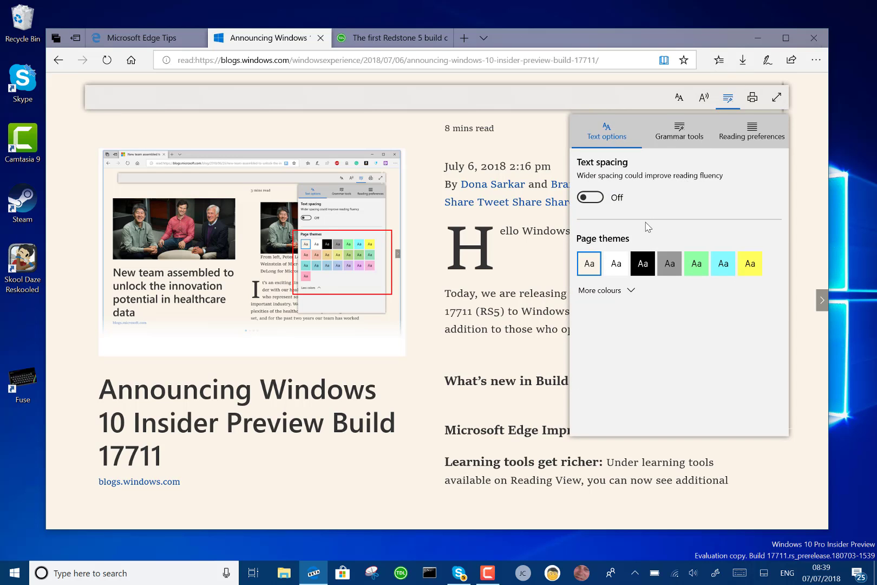
left_click(700, 264)
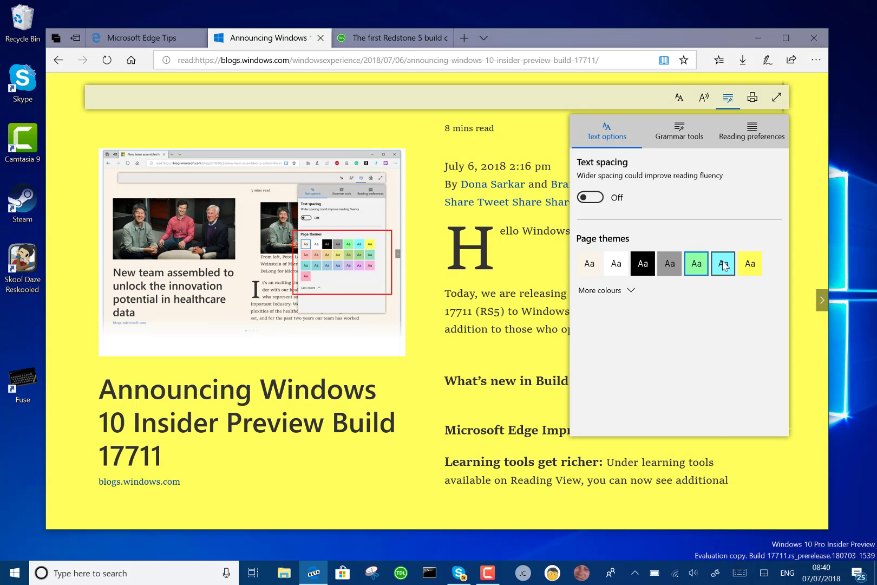
left_click(724, 264)
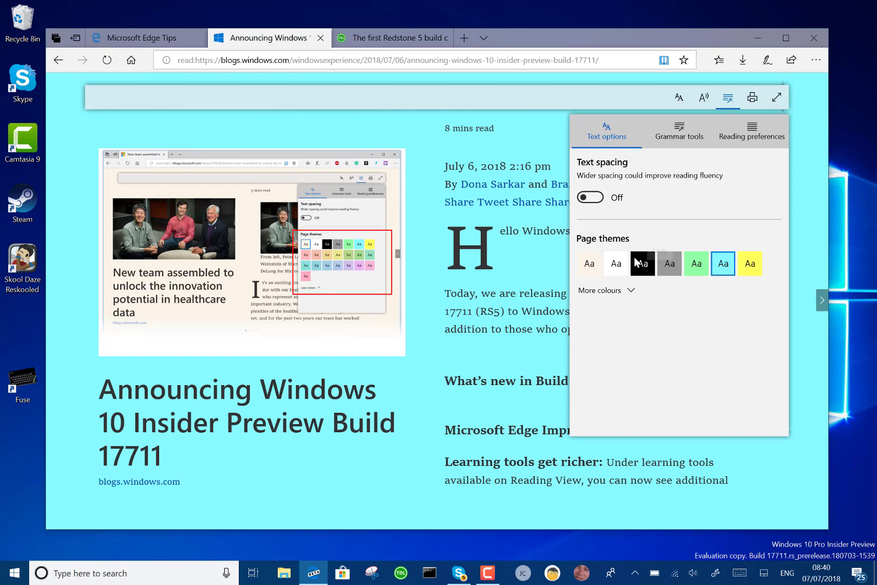
- Turn on five-line Line focus and step it down to What's new in Build 17711
left_click(752, 133)
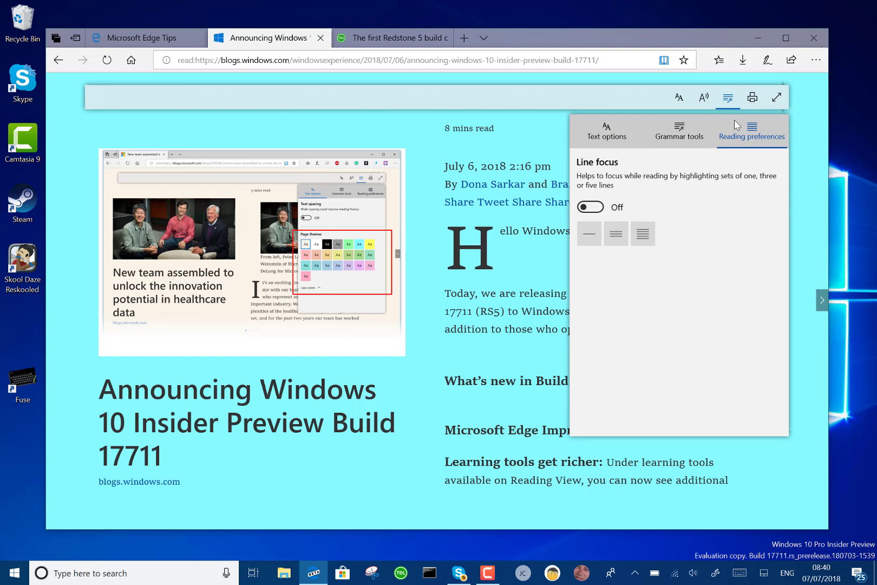
left_click(591, 208)
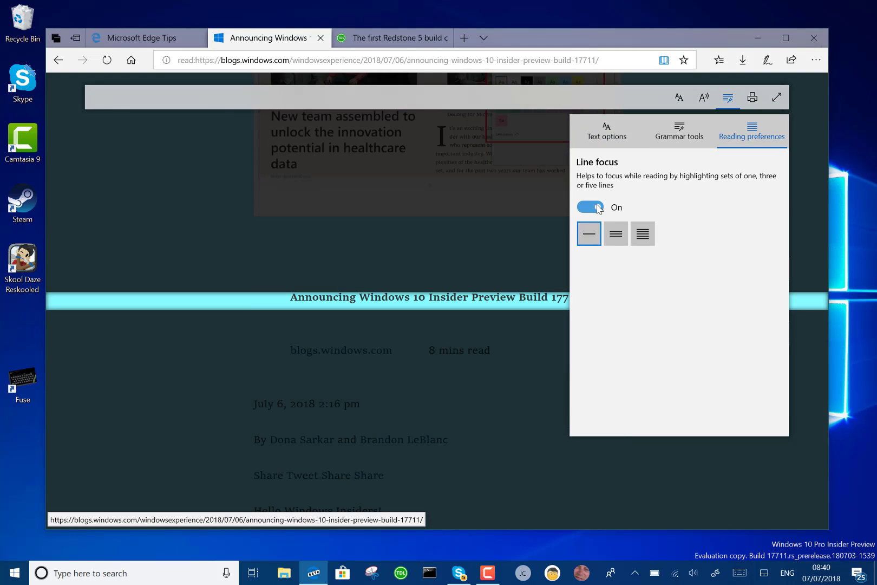
left_click(624, 244)
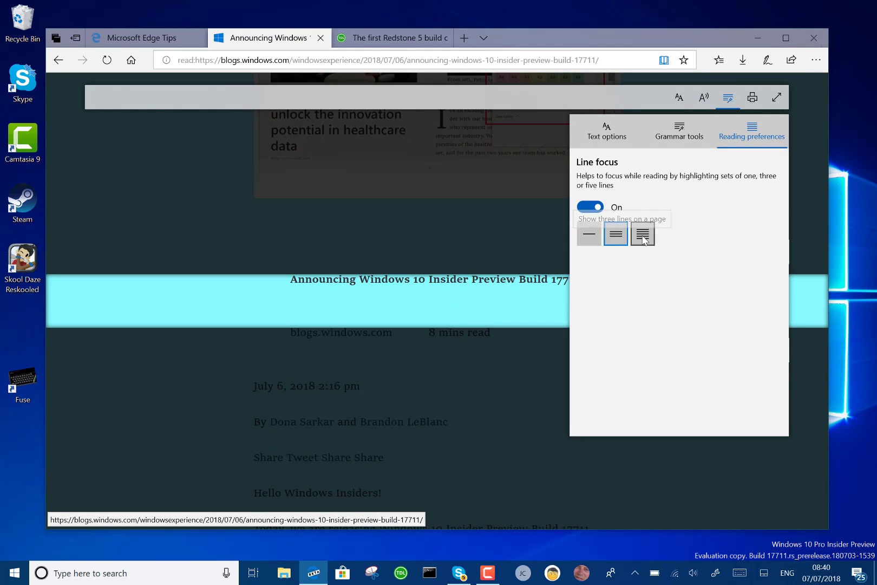
left_click(642, 234)
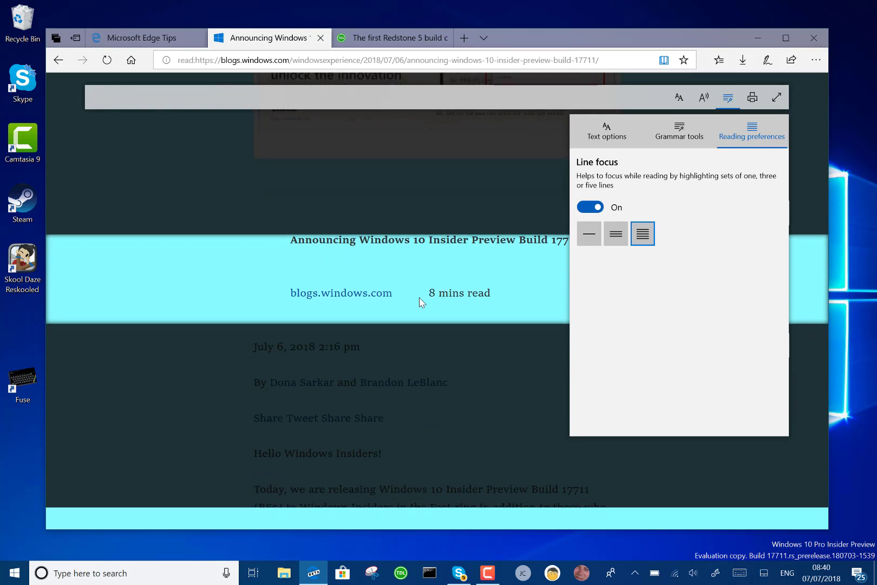
left_click(413, 312)
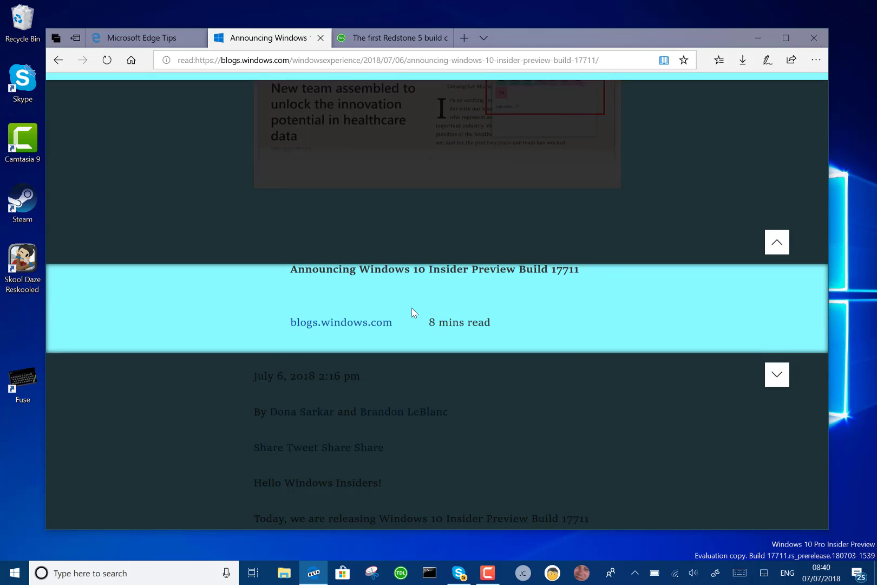
left_click(780, 372)
left_click(780, 373)
left_click(779, 373)
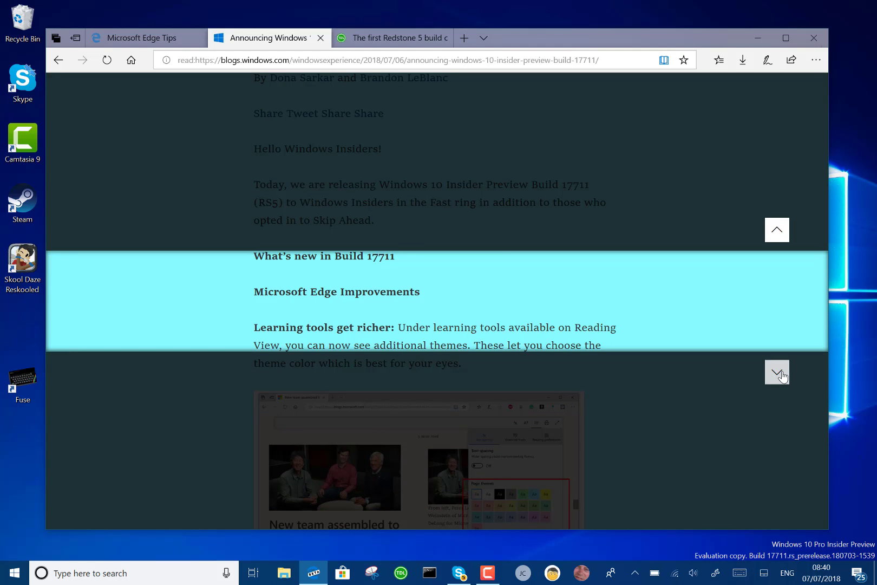
- Switch to the Redstone 5 article tab and show the page and tag-link context menus
key("ctrl+Tab")
right_click(467, 241)
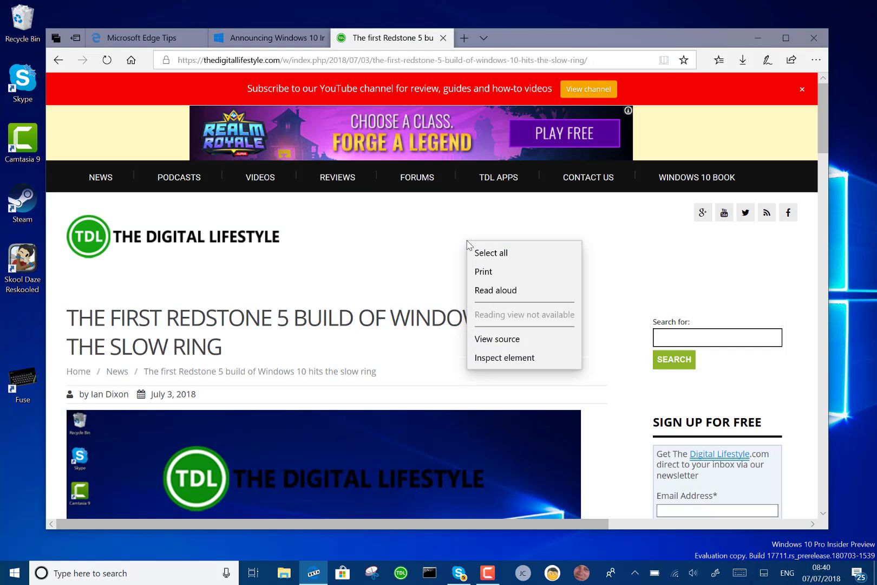
left_click(397, 234)
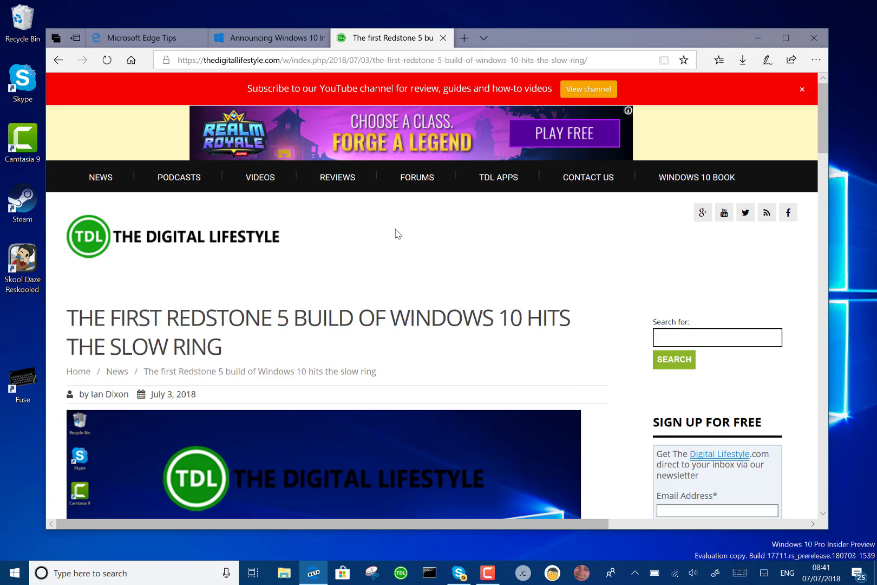
right_click(396, 232)
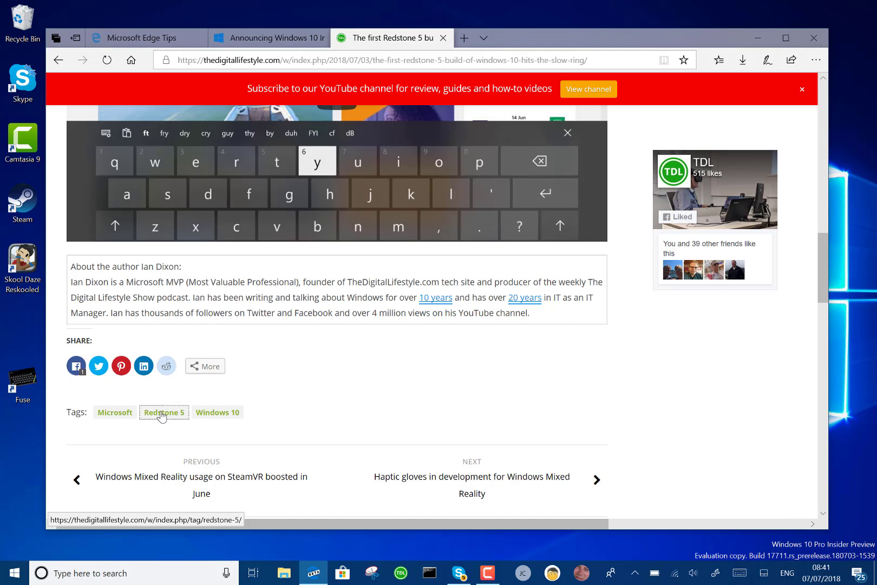
right_click(161, 412)
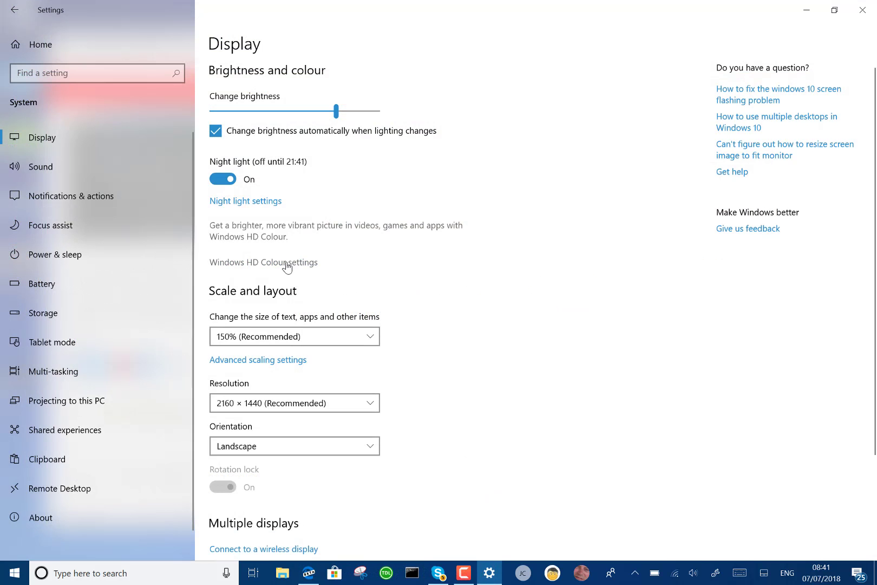
- Open the Windows HD Colour settings page from Display and scroll through its contents
left_click(287, 265)
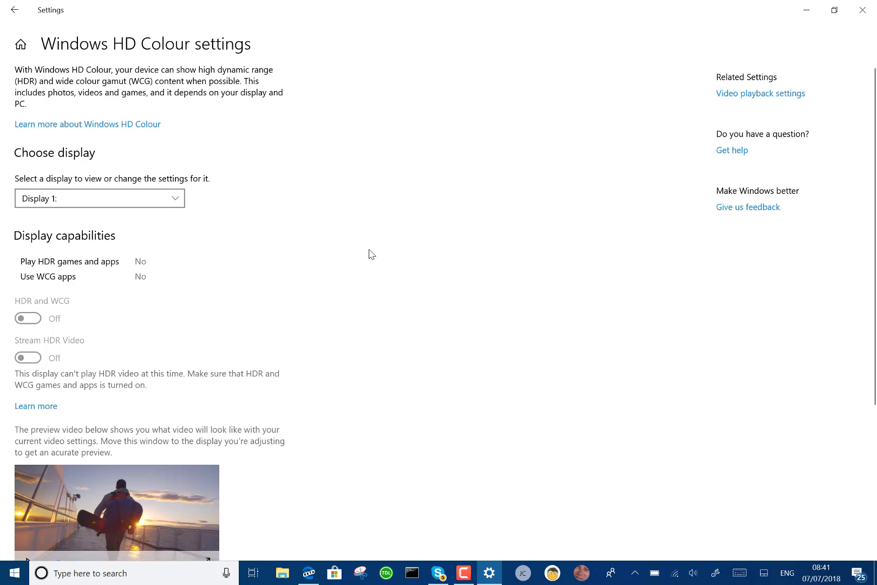
scroll(370, 254, "down", 1)
scroll(370, 254, "up", 1)
scroll(243, 348, "down", 4)
scroll(243, 348, "up", 4)
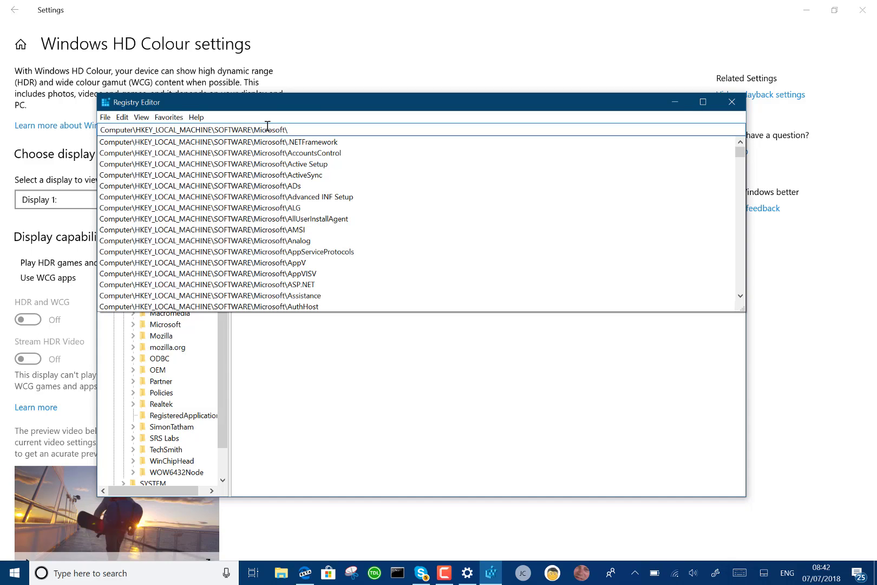
- Remove the stray letter after Microsoft\ in Regedit's address bar and enter 'au' for autocomplete
left_click(268, 129)
type("ao")
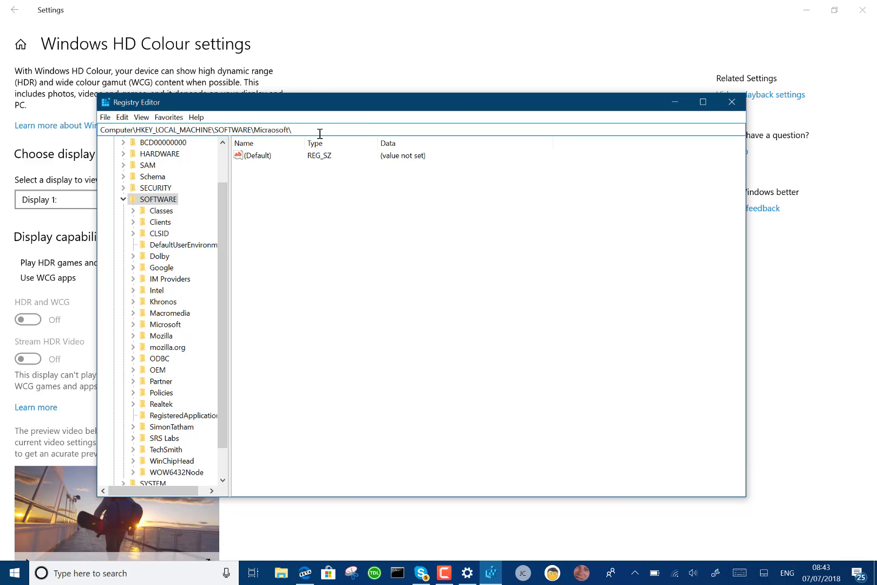
key("BackSpace")
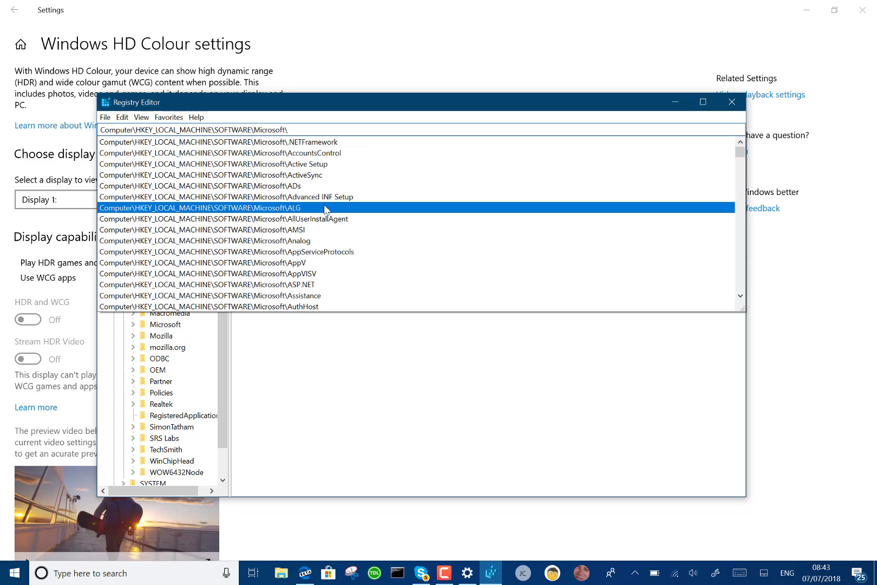
type("a")
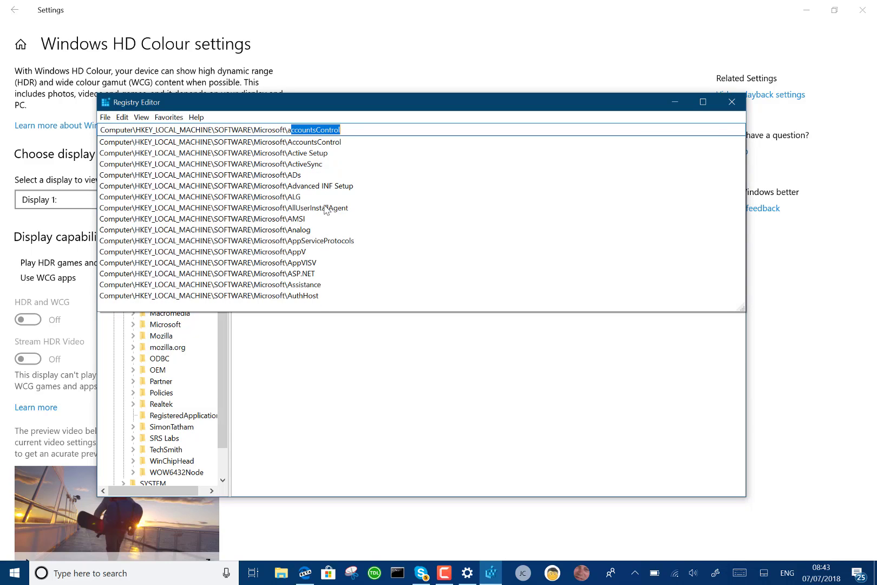
type("uthHos")
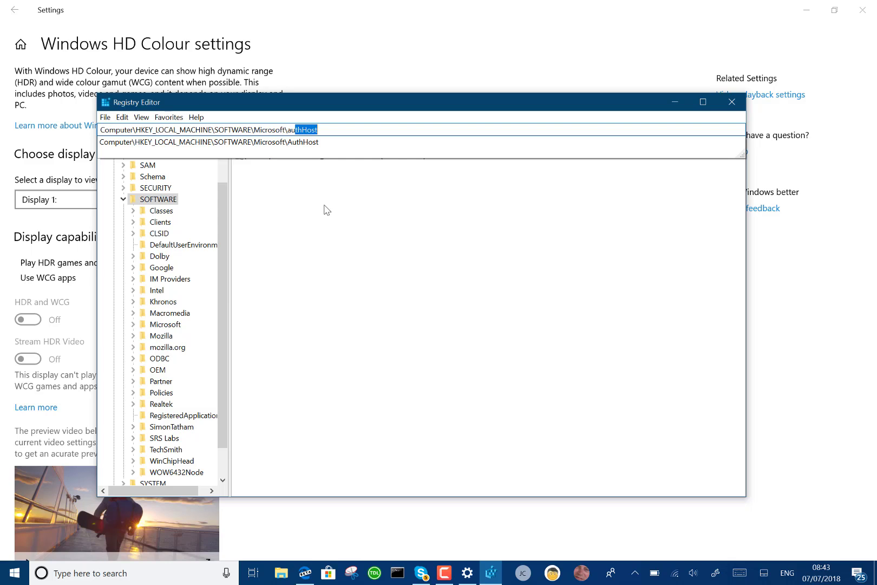
key("Down")
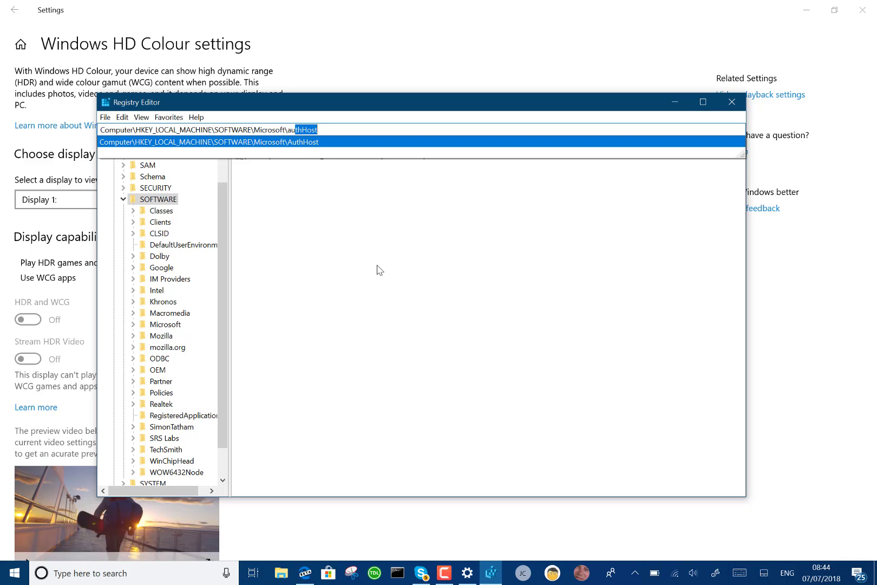
- Close Registry Editor and Settings, then show the Windows 10 tag link menu in Edge
left_click(737, 101)
left_click(736, 103)
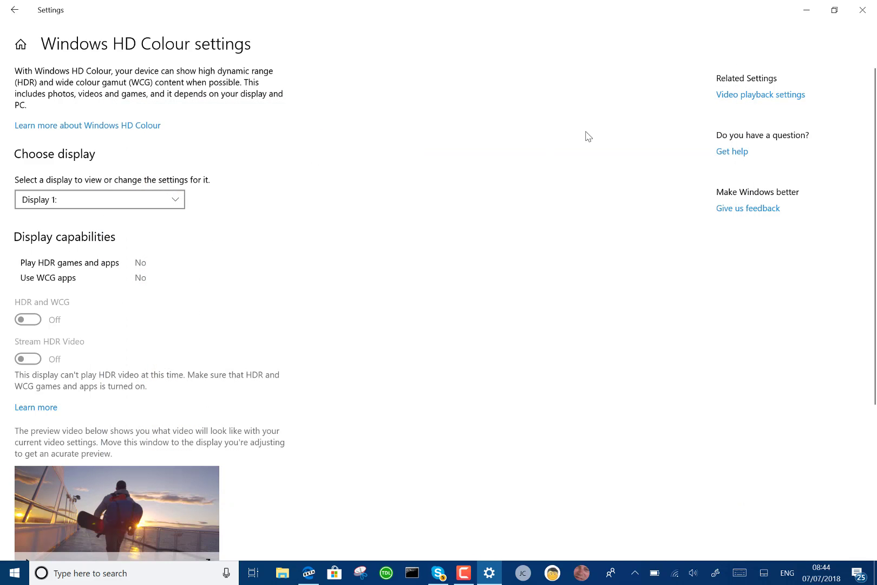
left_click(860, 8)
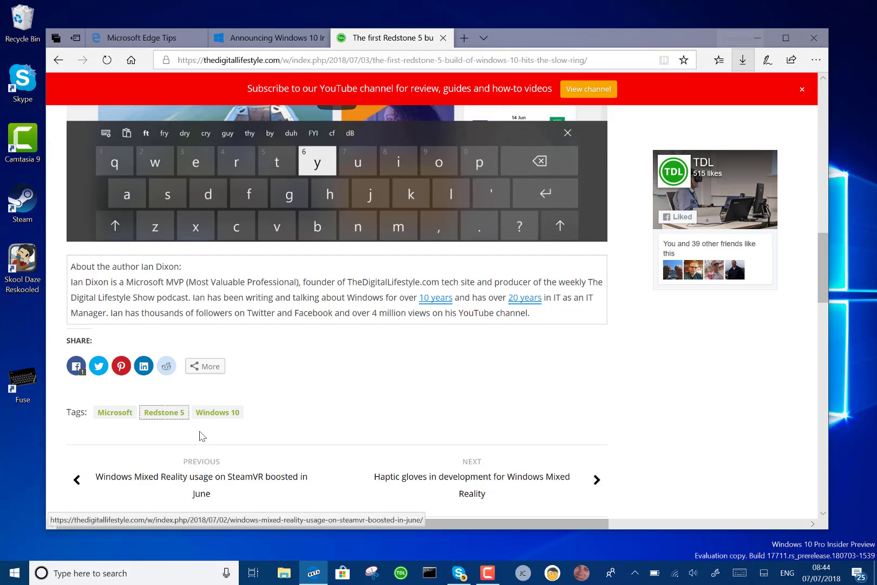
right_click(216, 415)
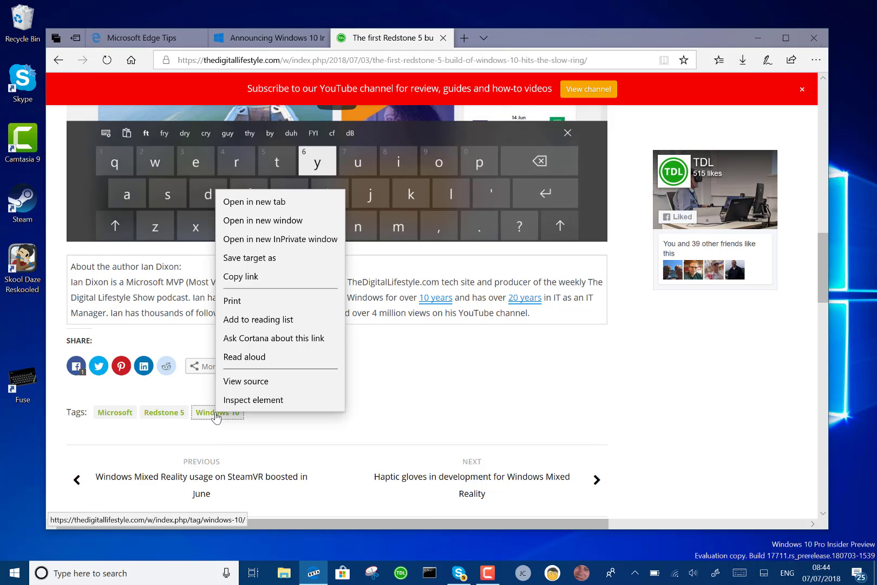